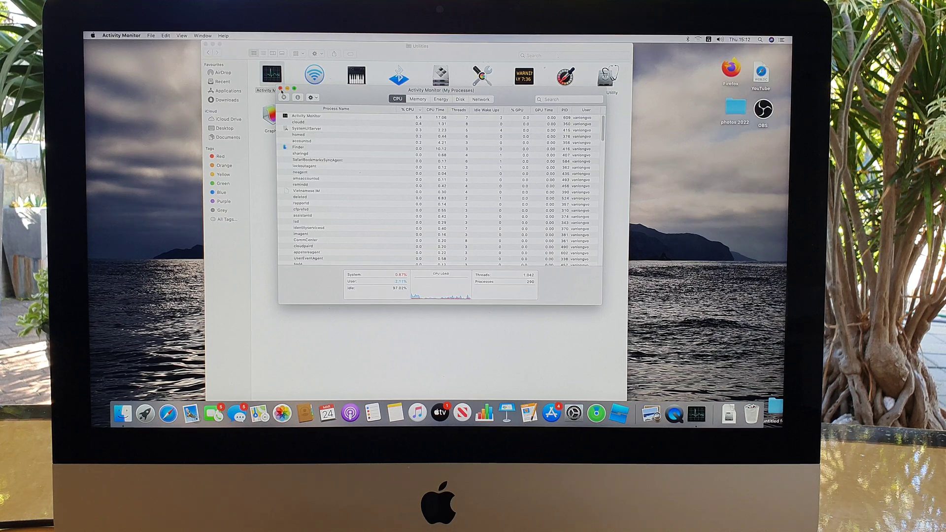
Close the Activity Monitor and Finder Utilities windows to clear the desktop.
click(281, 89)
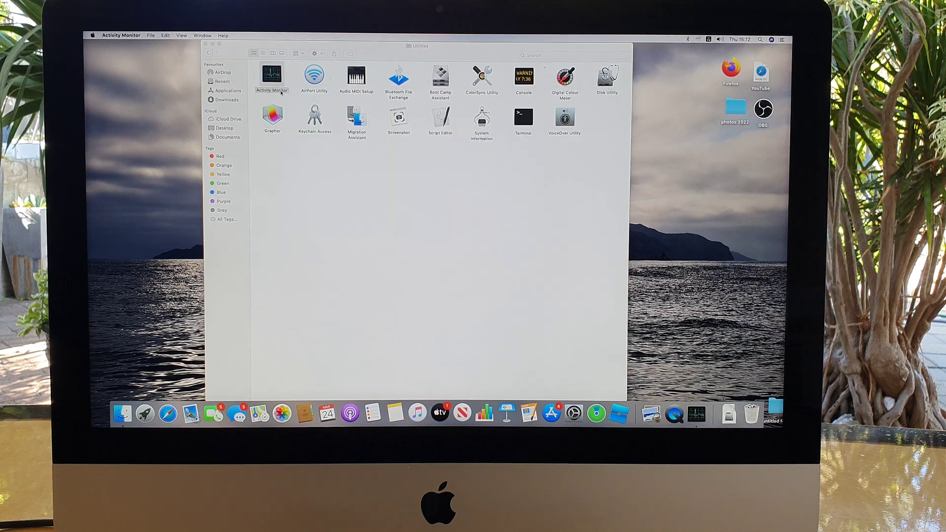
click(206, 45)
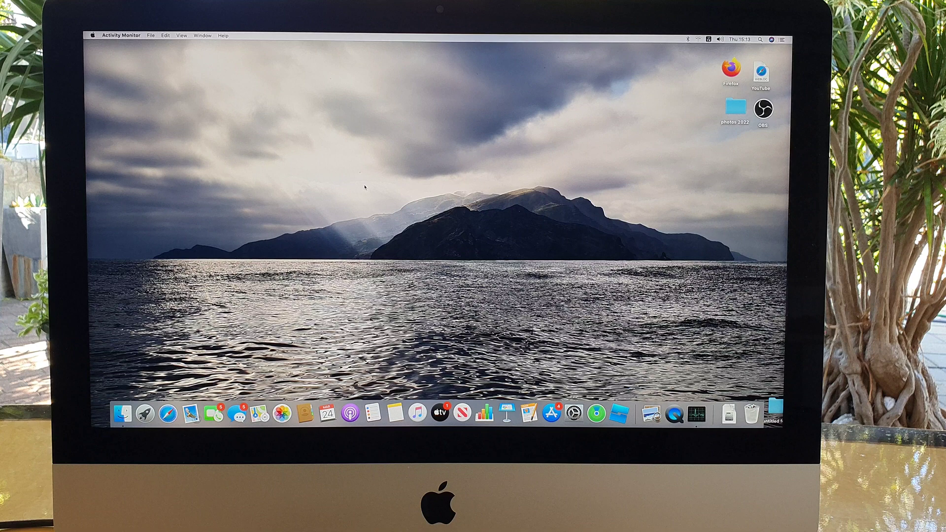
Show About This Mac's Overview listing macOS Catalina and the iMac's hardware.
click(93, 36)
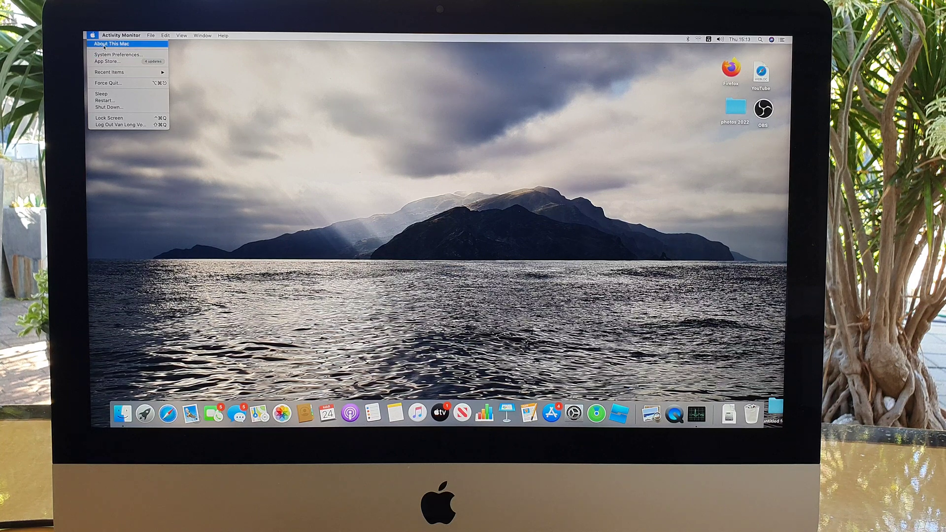
click(104, 46)
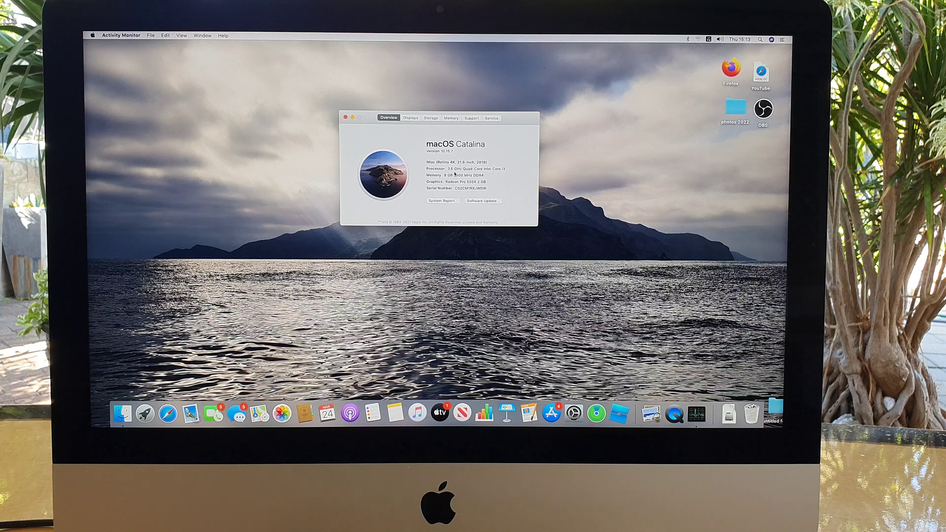
Open Software Update from About This Mac, listing the Catalina security update and Safari 15.4.
click(478, 200)
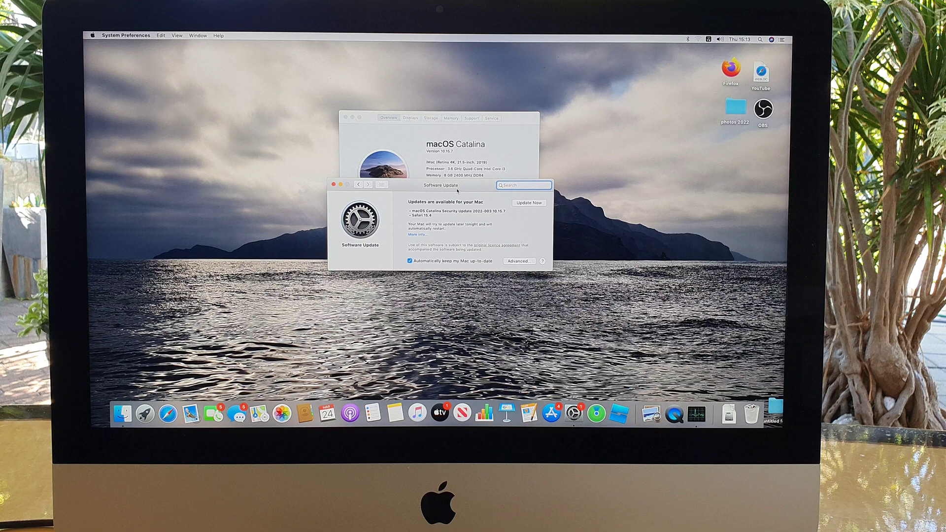
drag(458, 191, 461, 190)
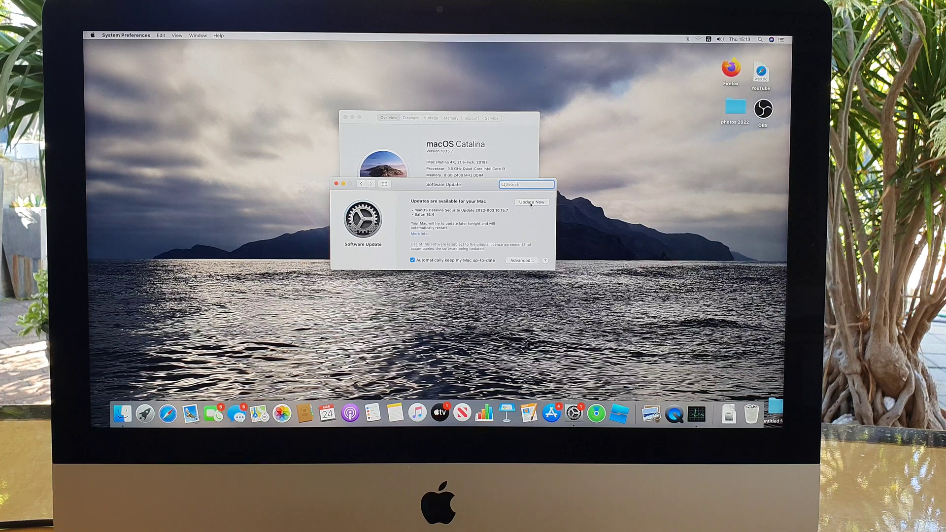
Start Update Now for the Catalina security update and confirm the restart.
click(530, 203)
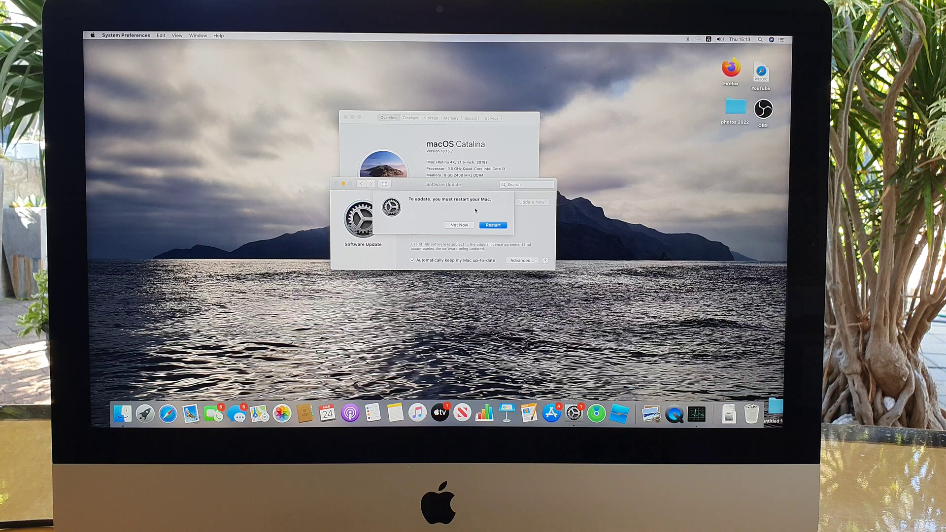
click(493, 226)
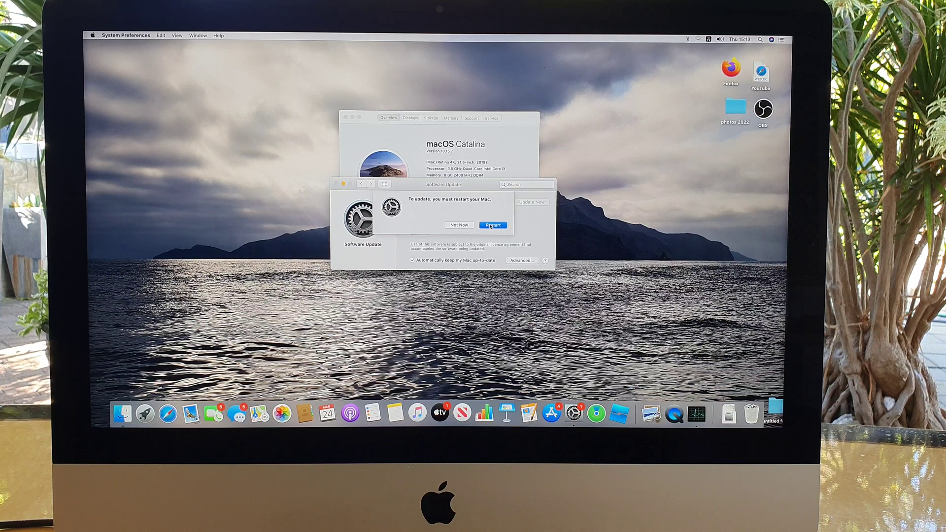